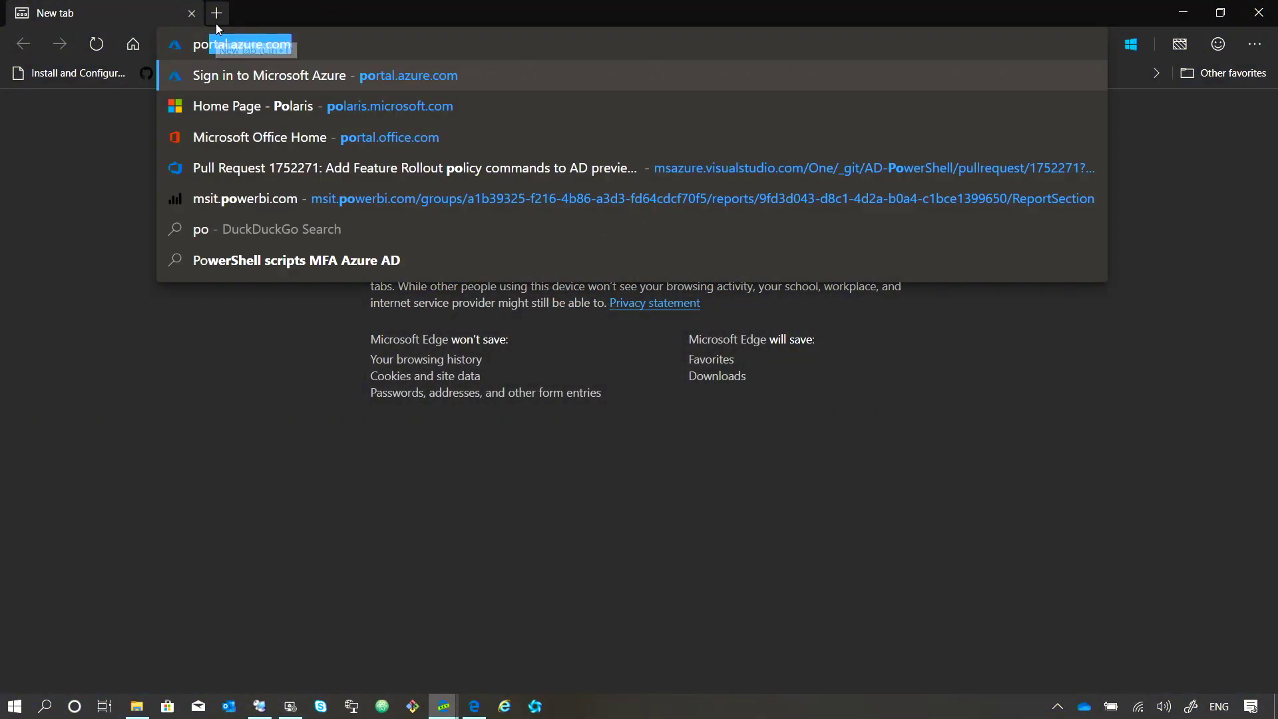
- Sign in at portal.office.com with the test user's email, landing on the JAR TEK ADFS page
type("rtal.offic")
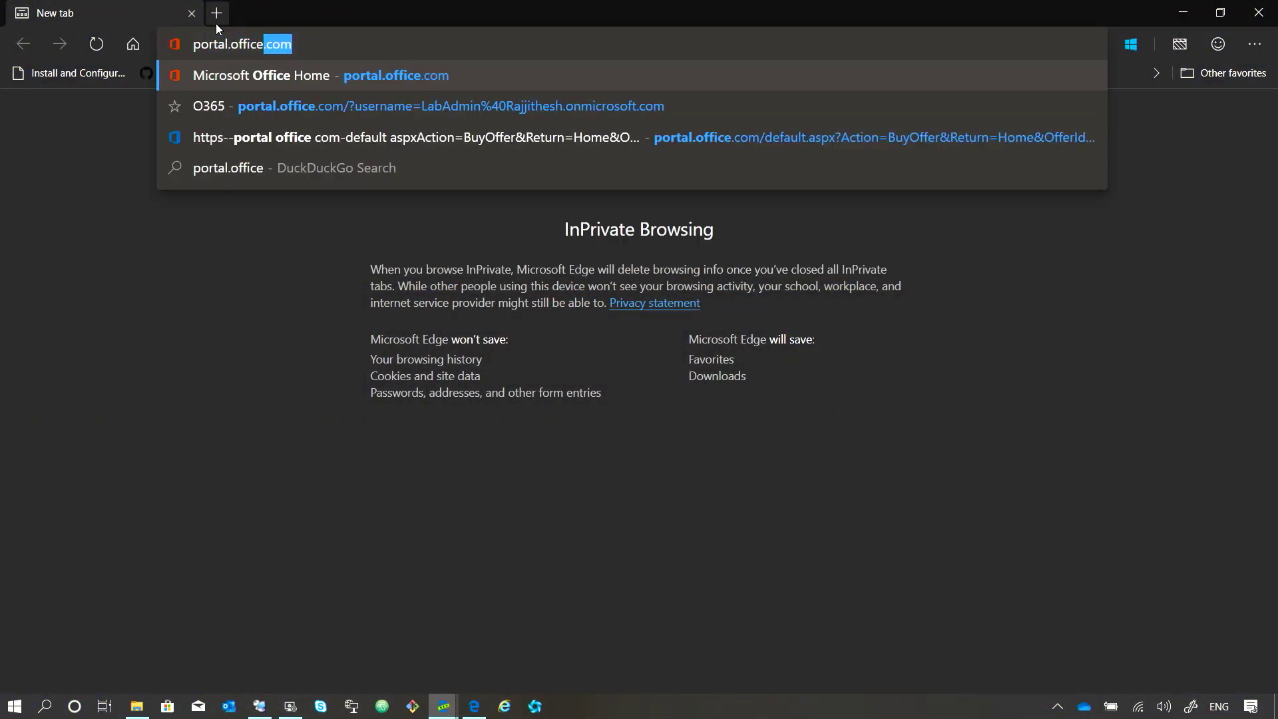
key("Return")
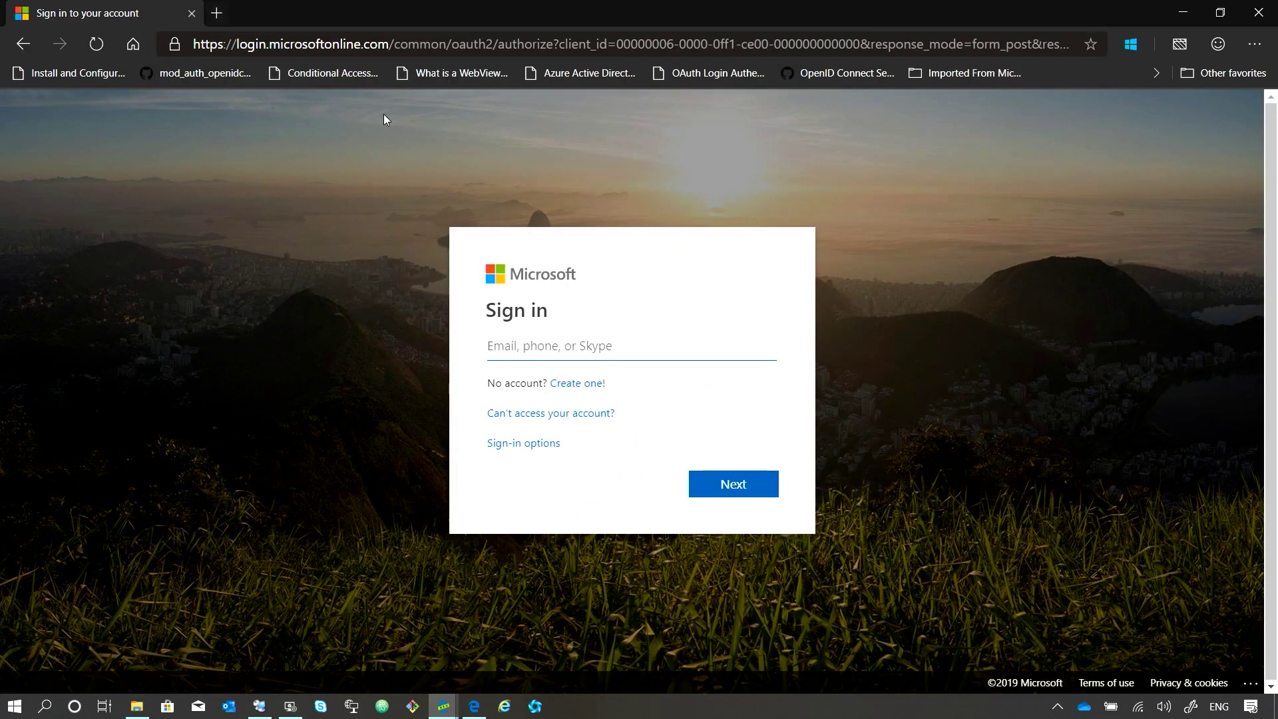
key("Return")
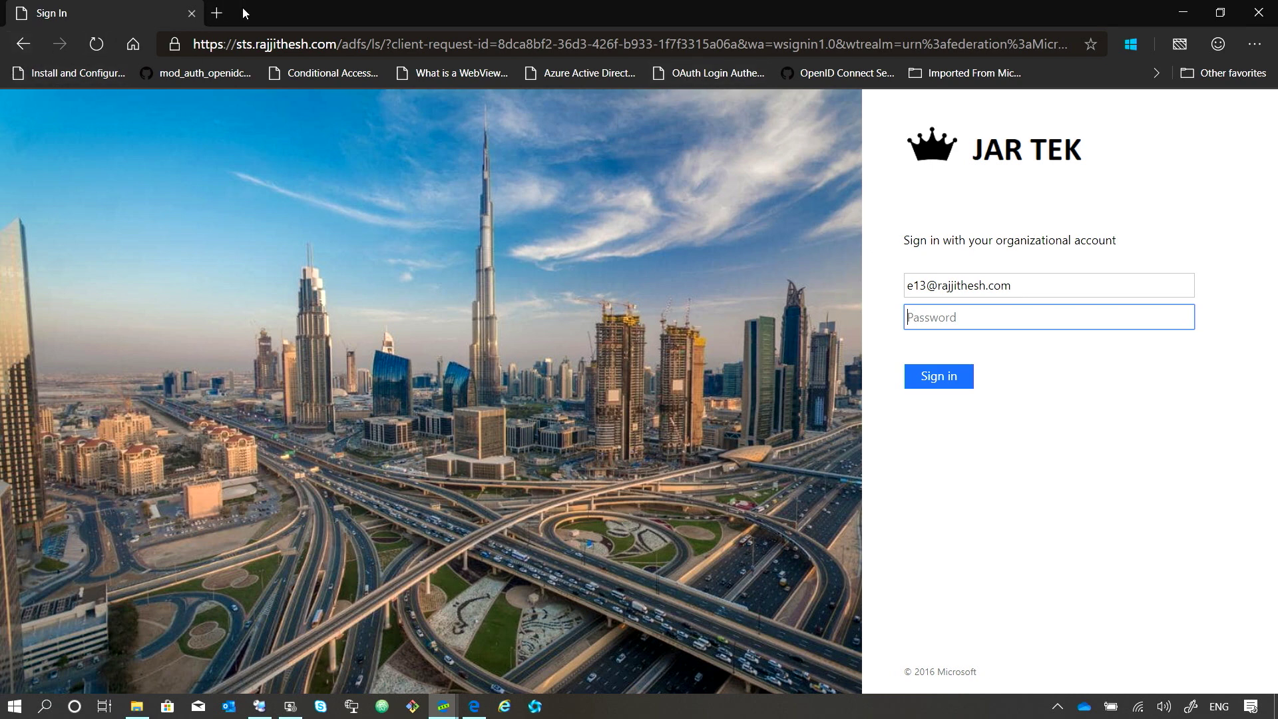
left_click(223, 17)
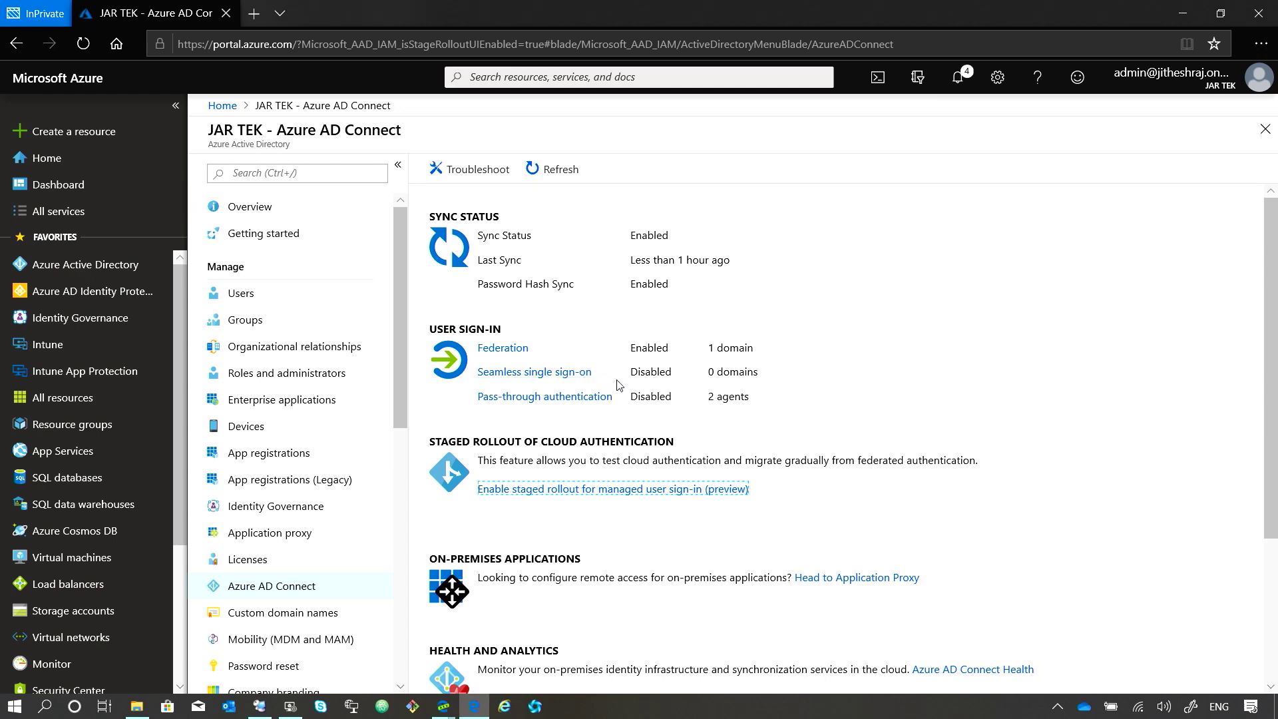
- Enable staged rollout for managed user sign-in with Password Hash Sync and Seamless SSO on
left_click(553, 491)
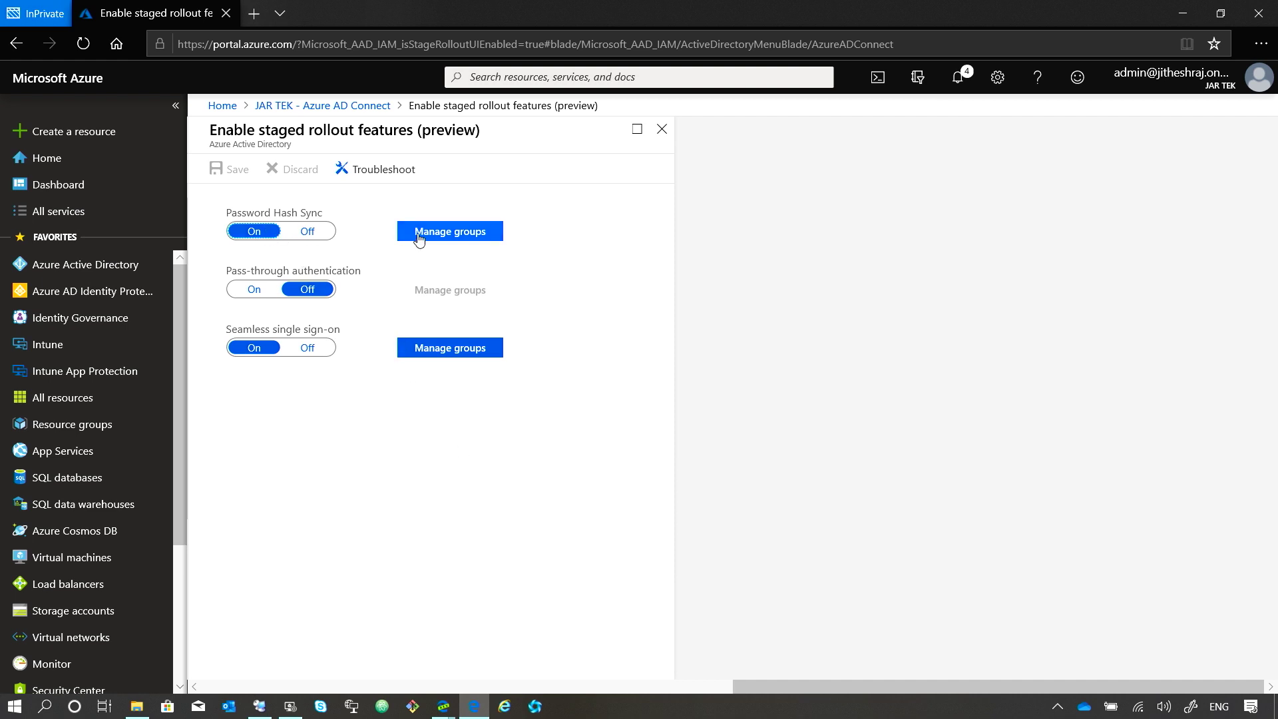
- Search 'staged' and add the StagedRollout group to Password Hash Sync's rollout groups
left_click(442, 233)
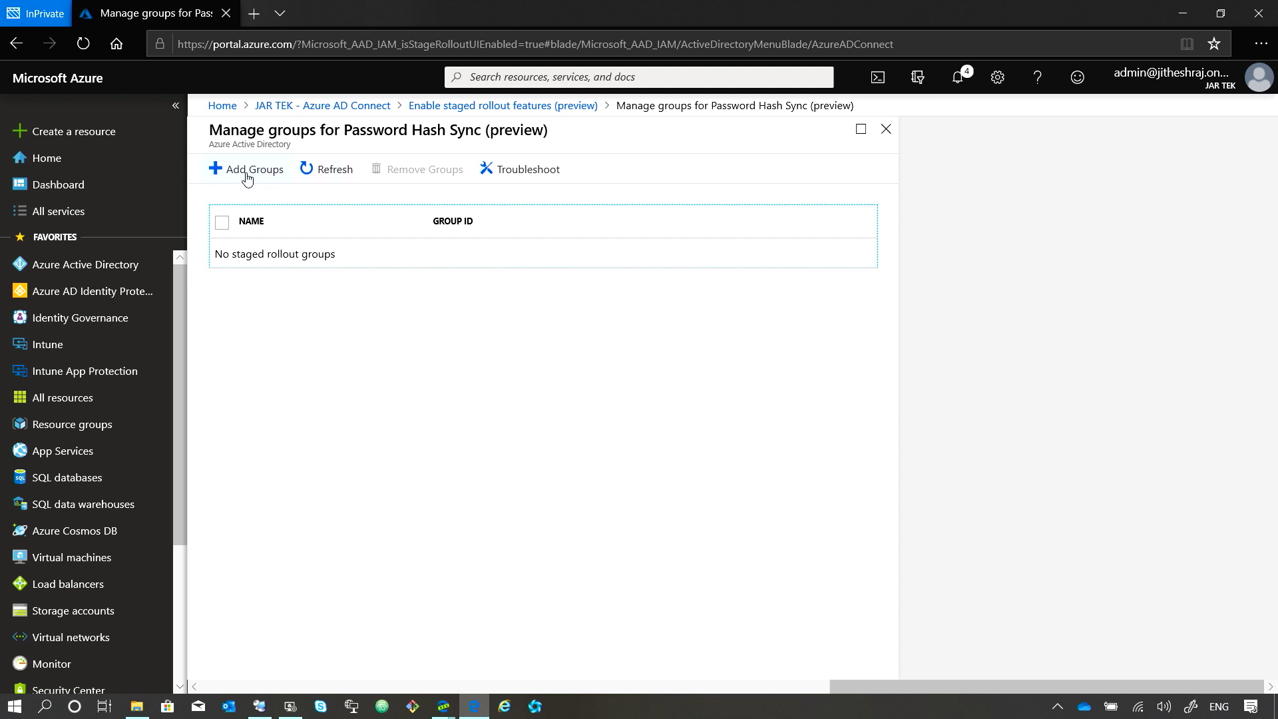
left_click(247, 175)
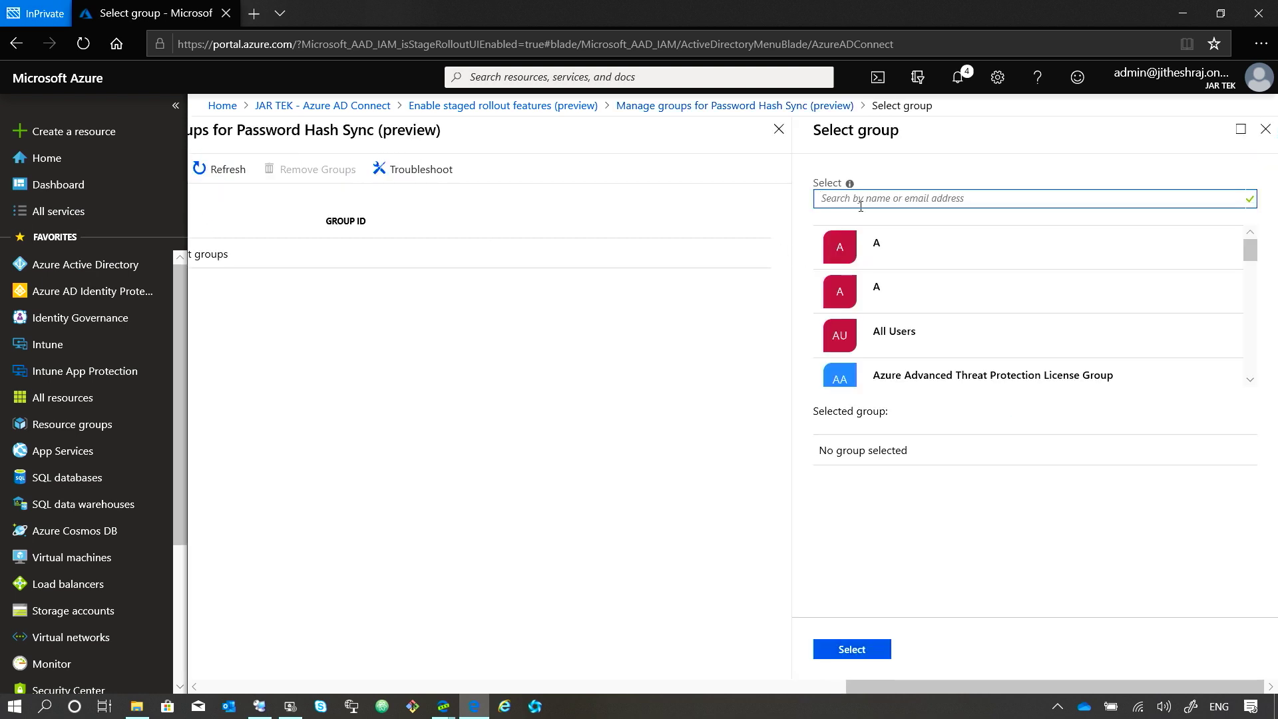
type("staged")
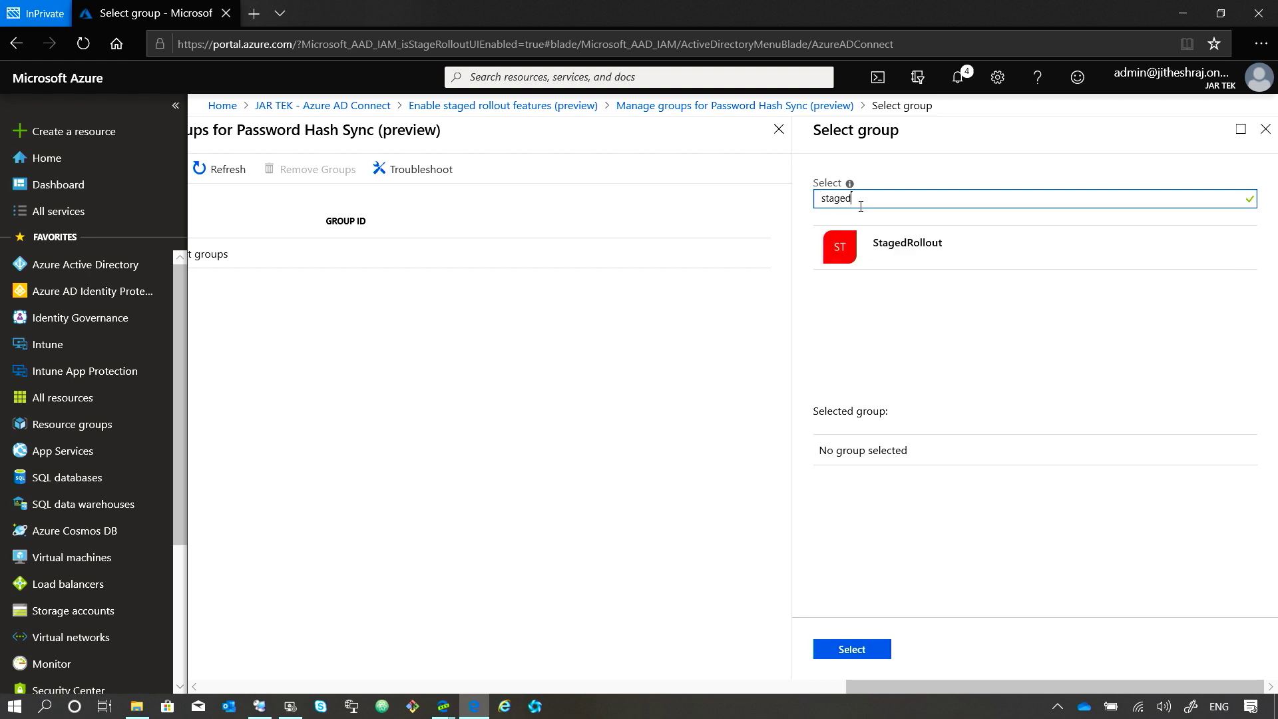
left_click(929, 251)
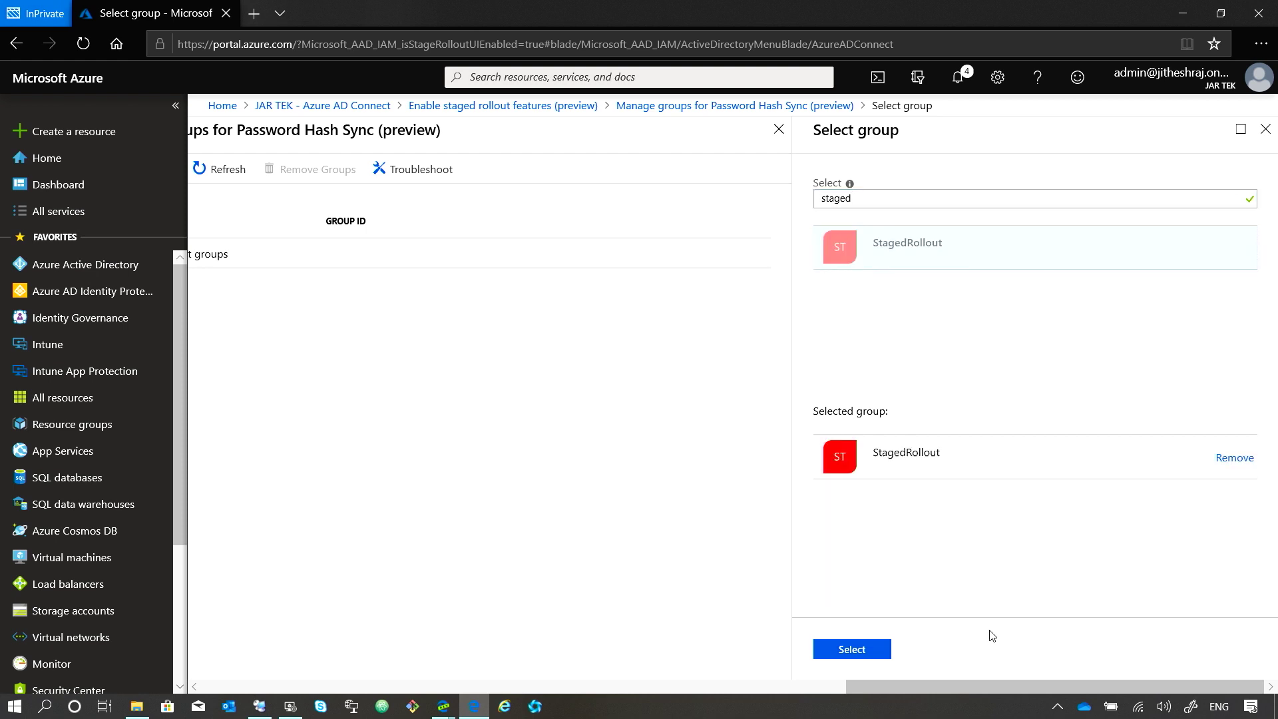
left_click(877, 651)
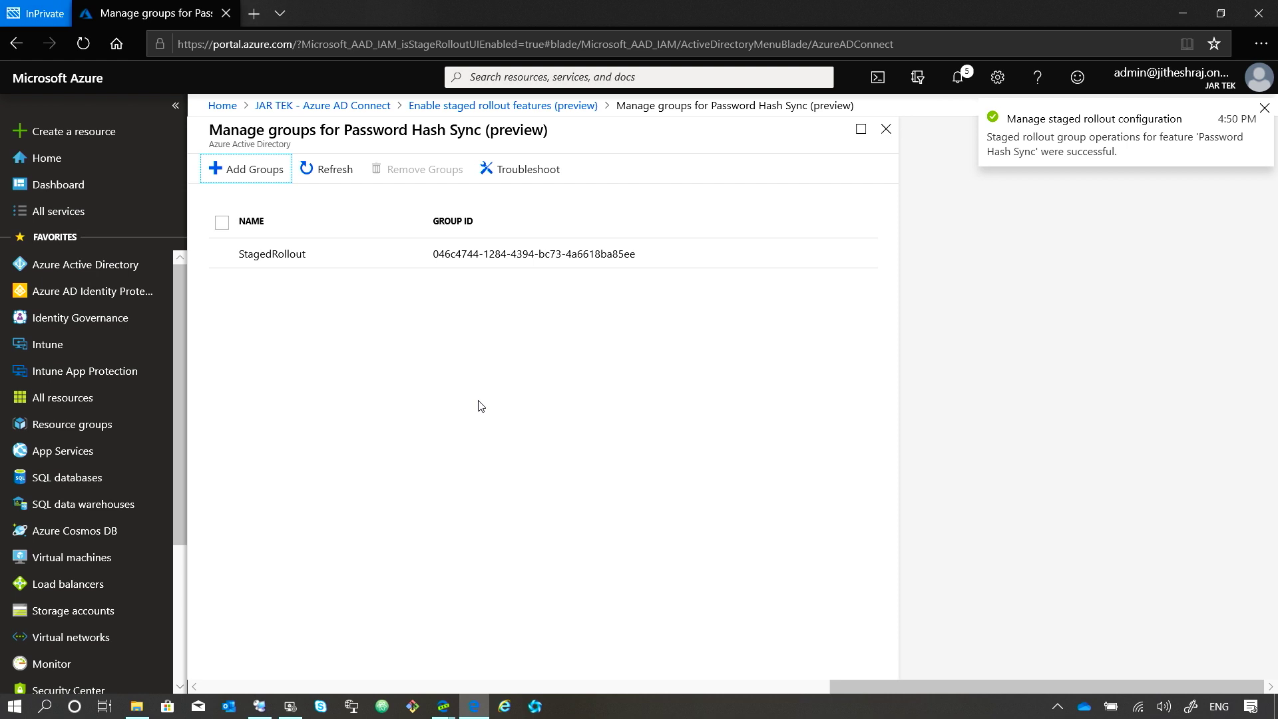
left_click(886, 129)
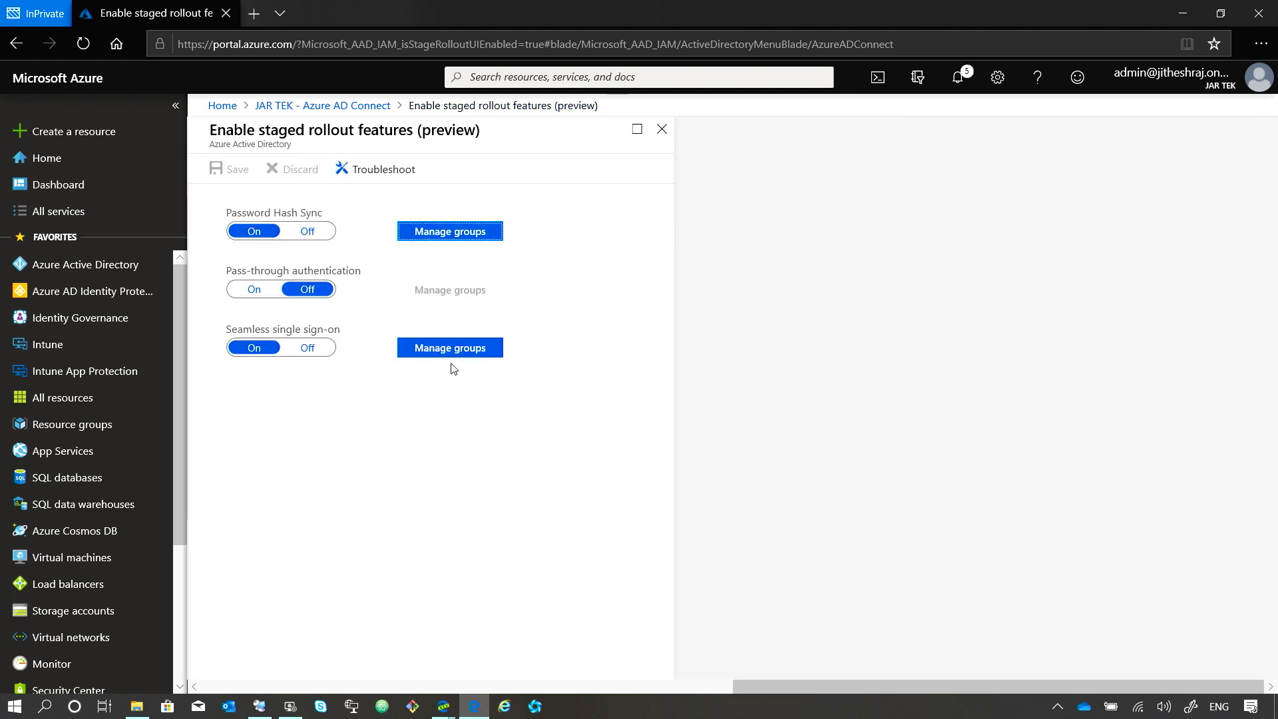
- Search 'stagedroll' and add the StagedRollout group to Seamless single sign-on's rollout groups
left_click(455, 351)
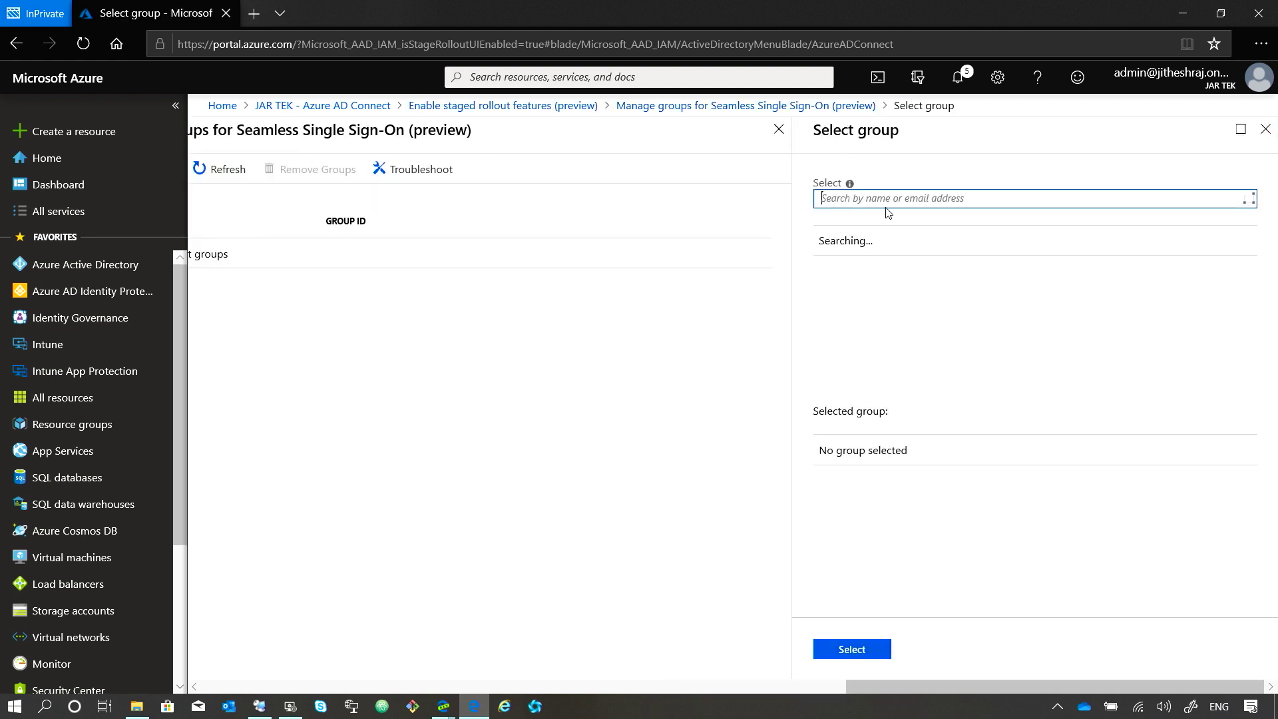
type("stagedroll")
left_click(927, 252)
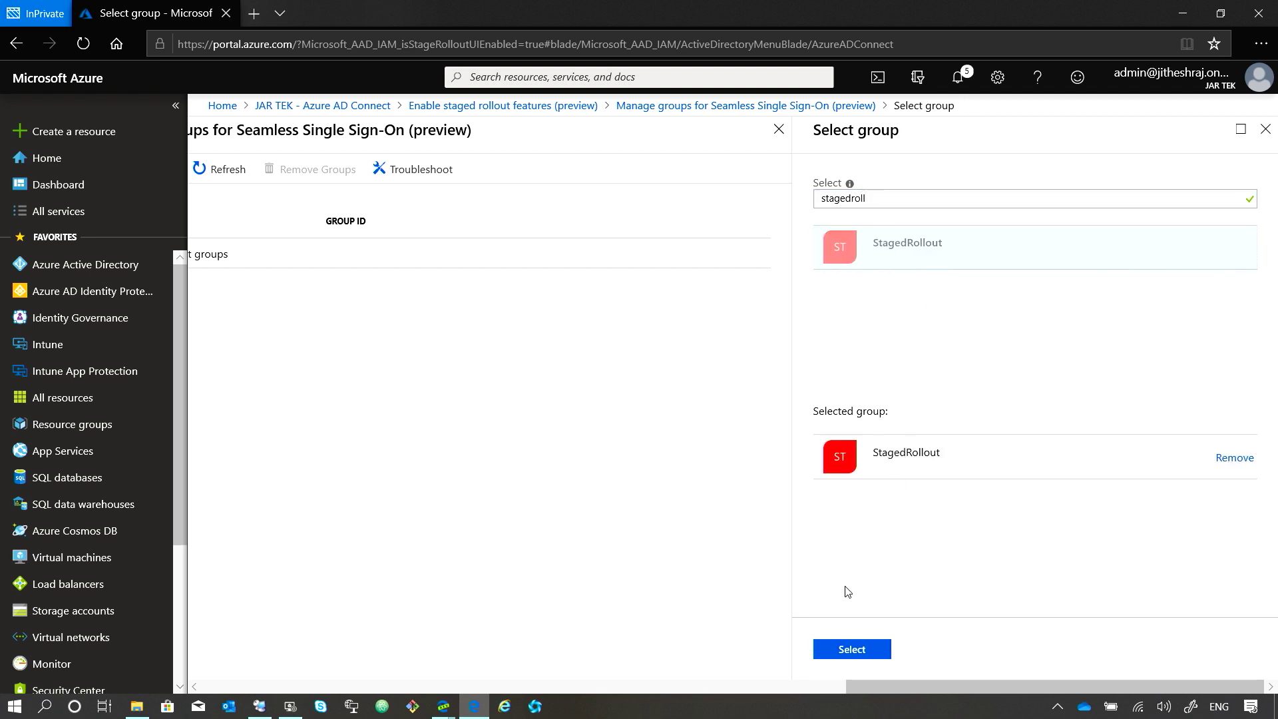
left_click(858, 649)
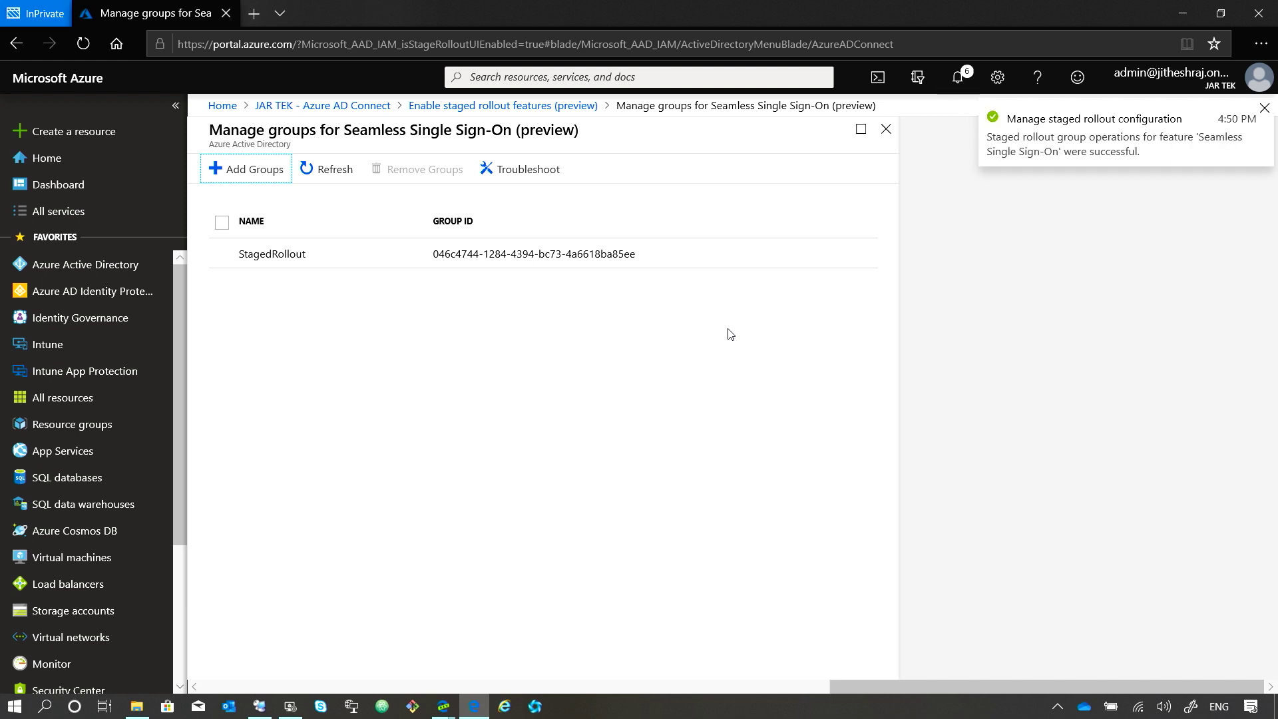
left_click(886, 130)
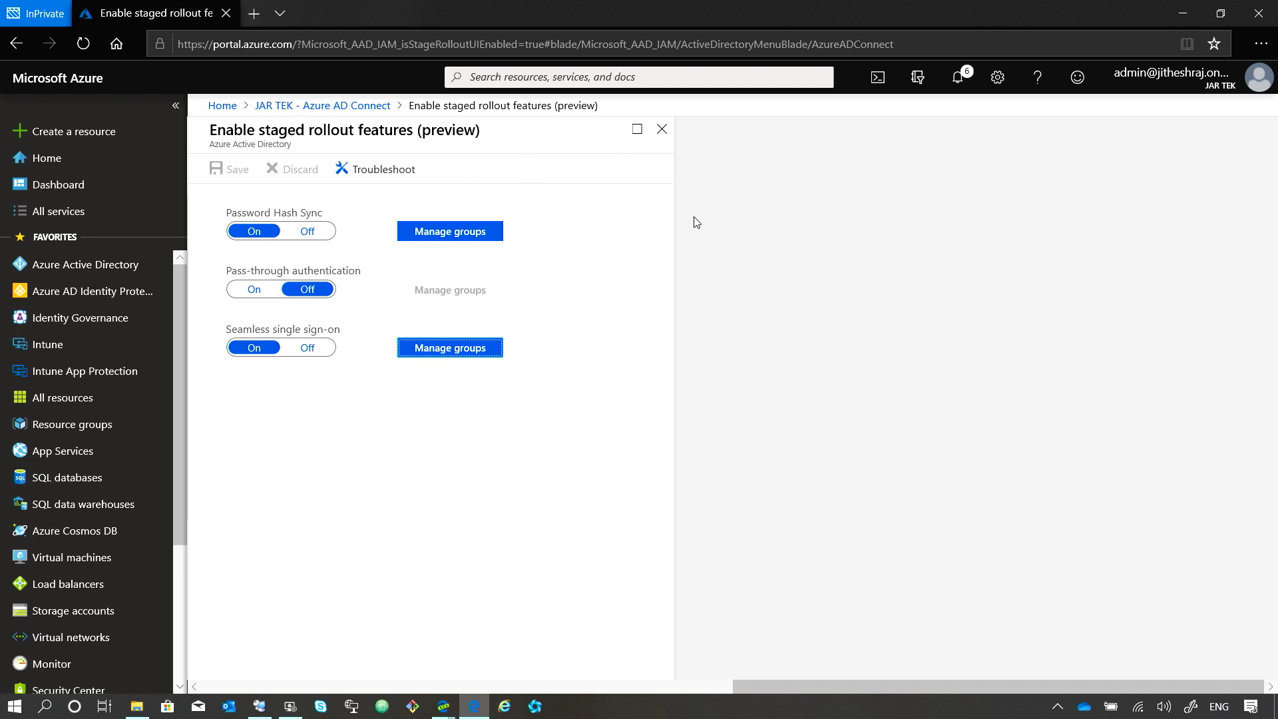
- Switch to the InPrivate Edge window showing a blank new tab
key("alt+Tab")
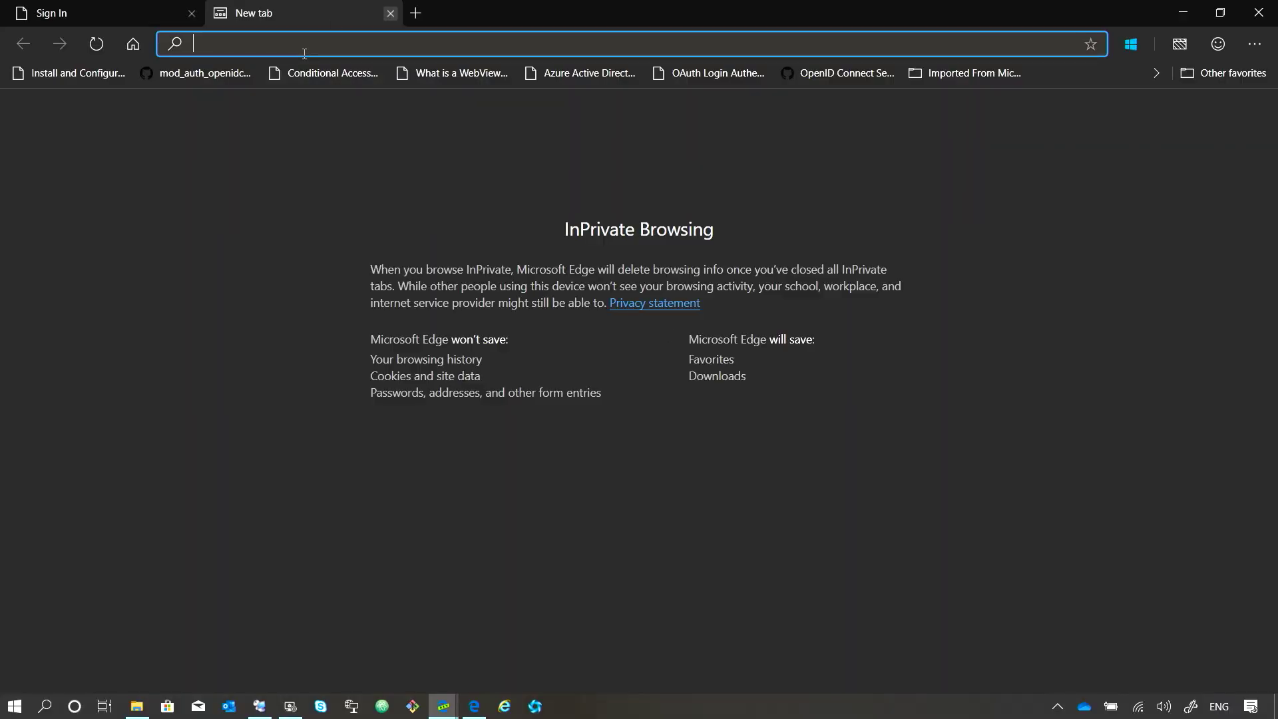
- Reopen the portal and submit the test user's email, reaching the cloud password page
type("portal")
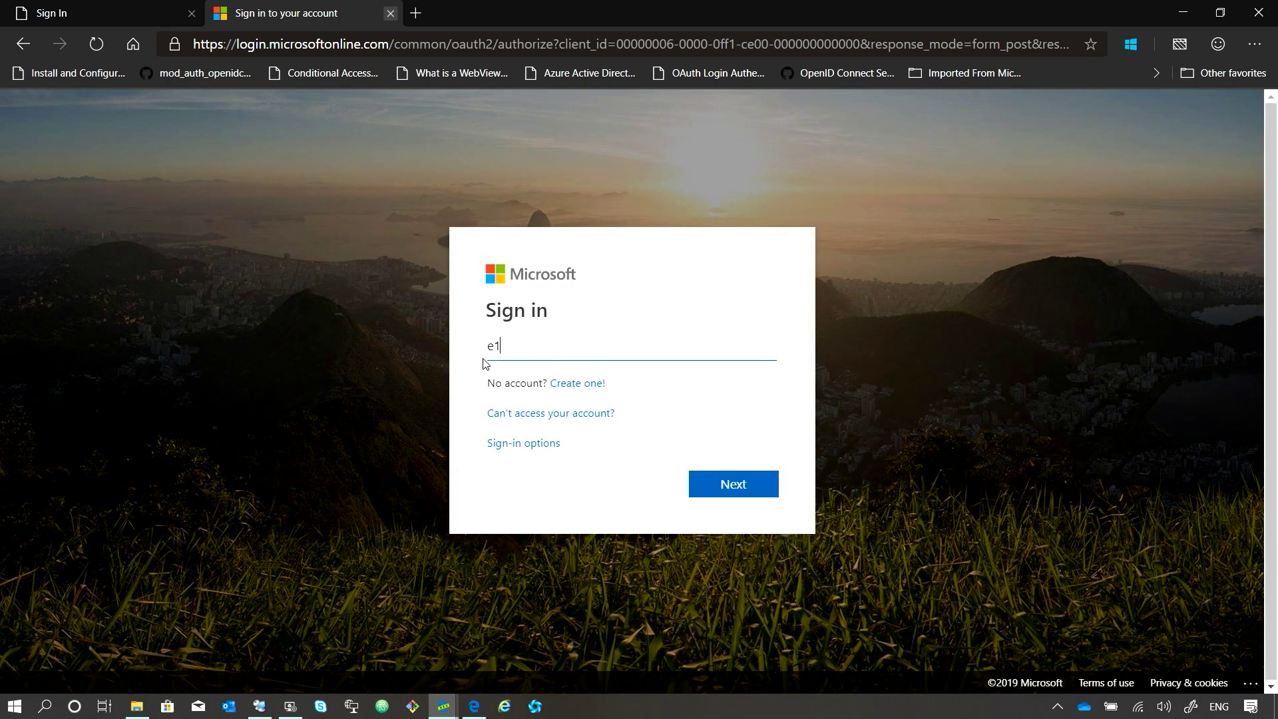
key("Return")
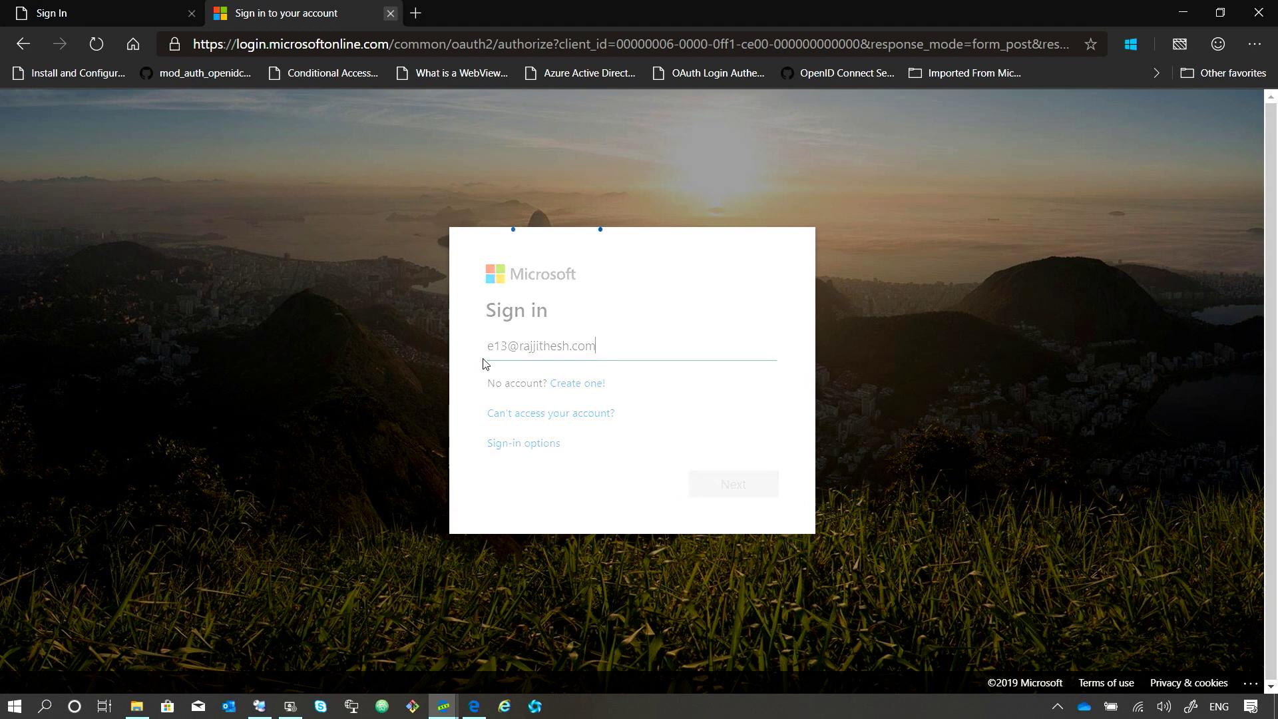